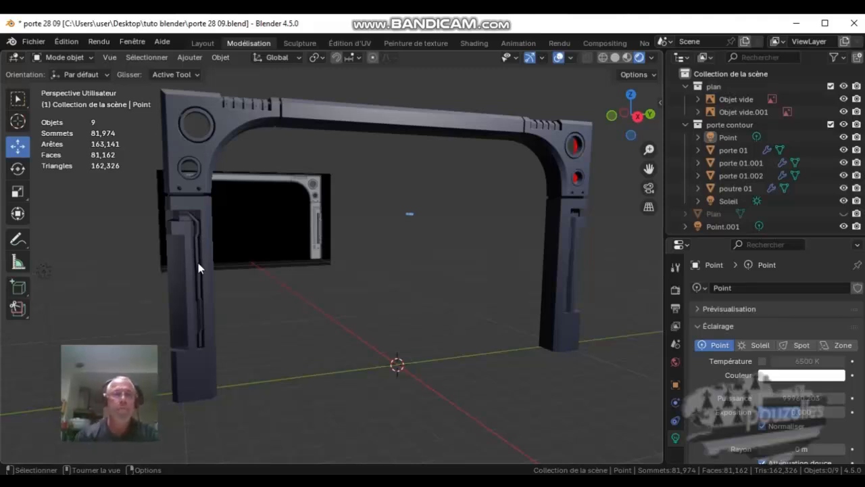
# - Select the reference image of the whole gate and examine the pipe and groove details on its left pillar
pyautogui.scroll(3, 198, 268)
pyautogui.scroll(-2, 198, 268)
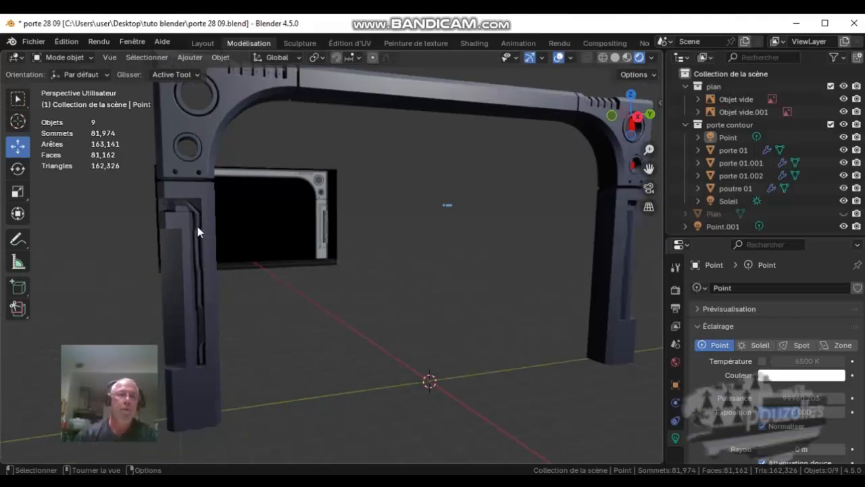
pyautogui.scroll(3, 321, 219)
pyautogui.click(321, 219)
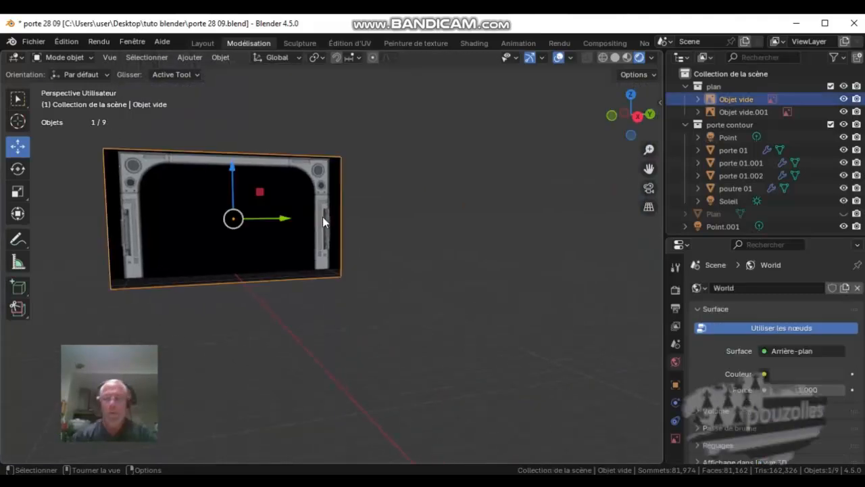
pyautogui.press('KP_Decimal')
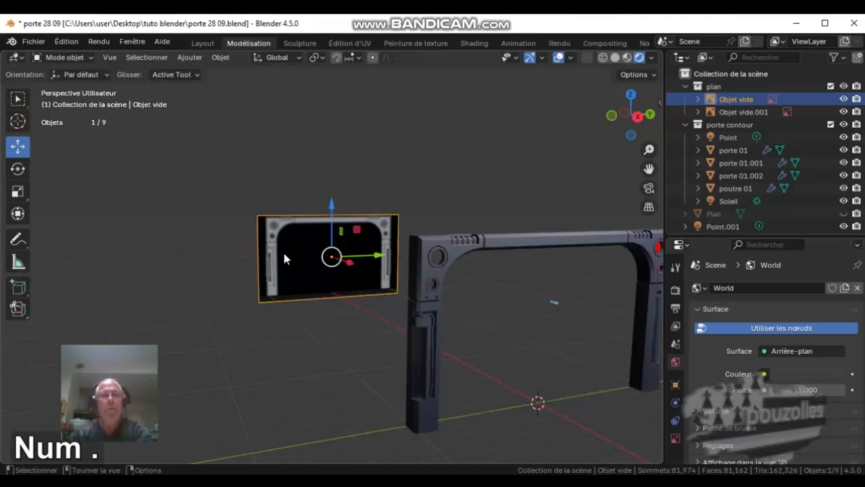
pyautogui.scroll(8, 284, 258)
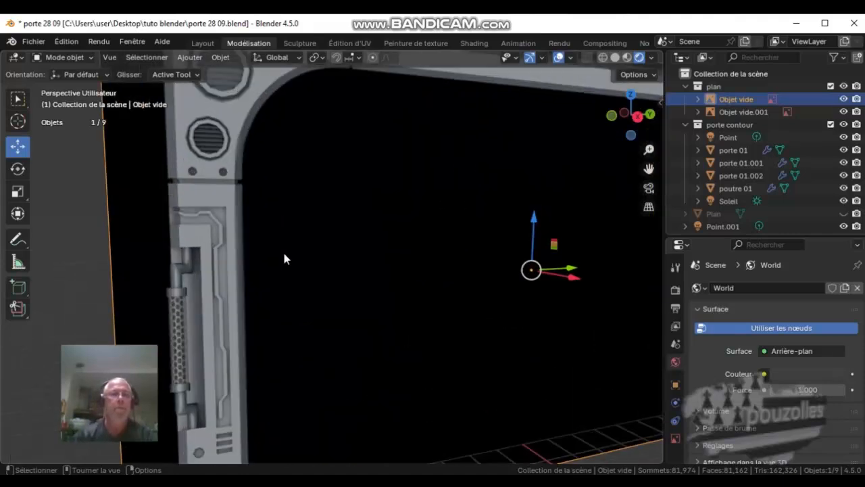
pyautogui.scroll(2, 284, 259)
pyautogui.scroll(-4, 202, 265)
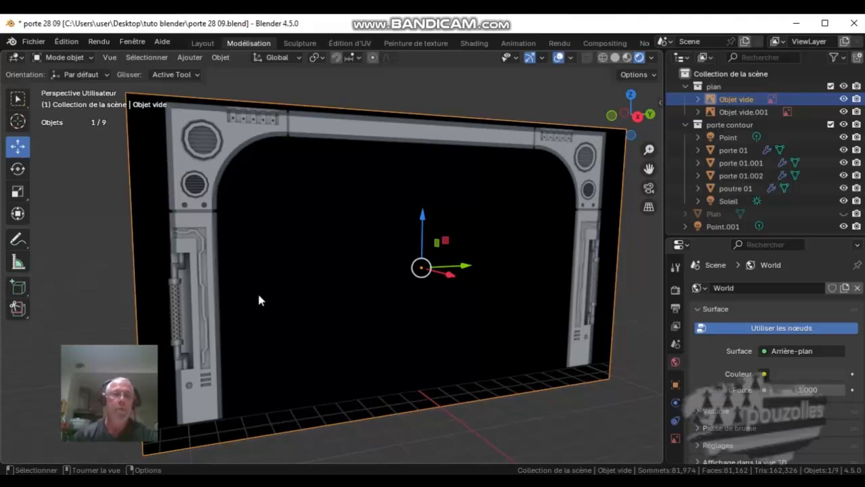
pyautogui.scroll(-4, 259, 300)
# - Examine the modelled gate's left pillar, including its recess and narrow groove, for comparison with the reference image
pyautogui.moveTo(205, 253); pyautogui.dragTo(302, 196, button='middle')
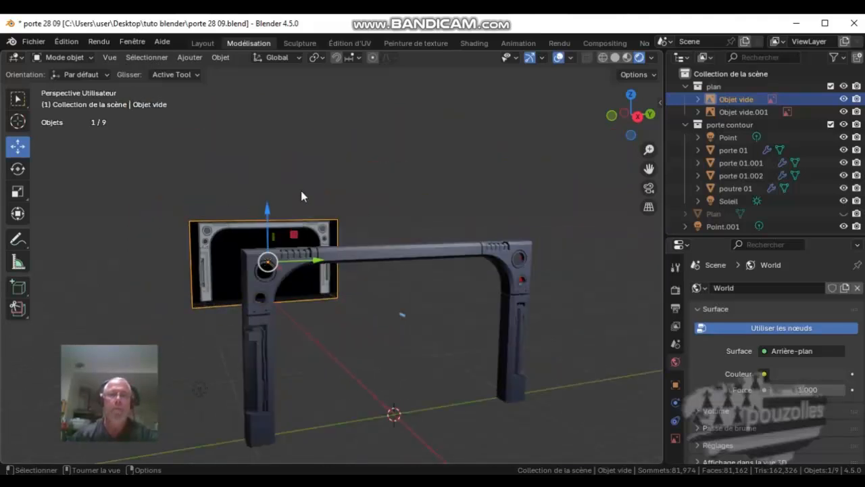
pyautogui.scroll(-2, 302, 196)
pyautogui.scroll(5, 257, 358)
pyautogui.scroll(-2, 259, 350)
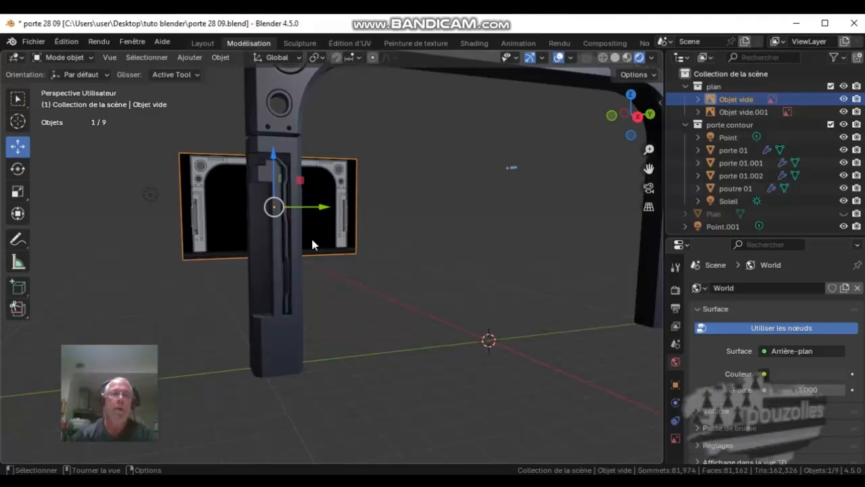
pyautogui.scroll(3, 310, 237)
pyautogui.scroll(-3, 320, 257)
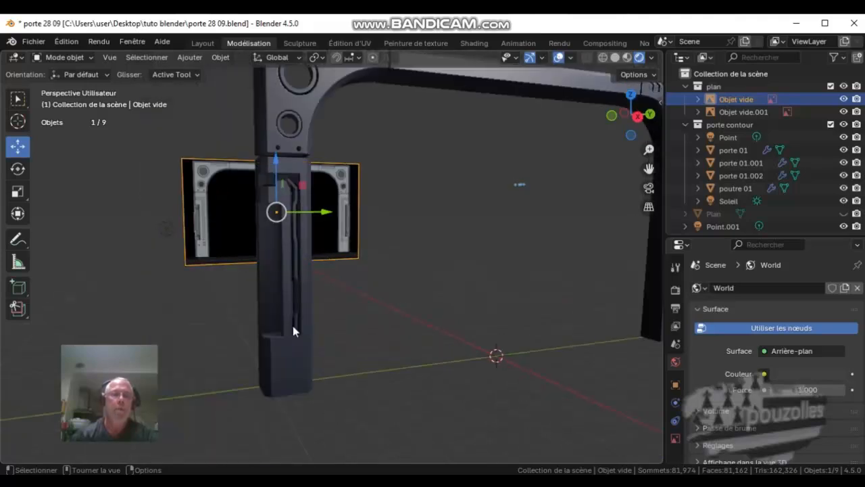
pyautogui.scroll(3, 301, 315)
pyautogui.scroll(-2, 301, 315)
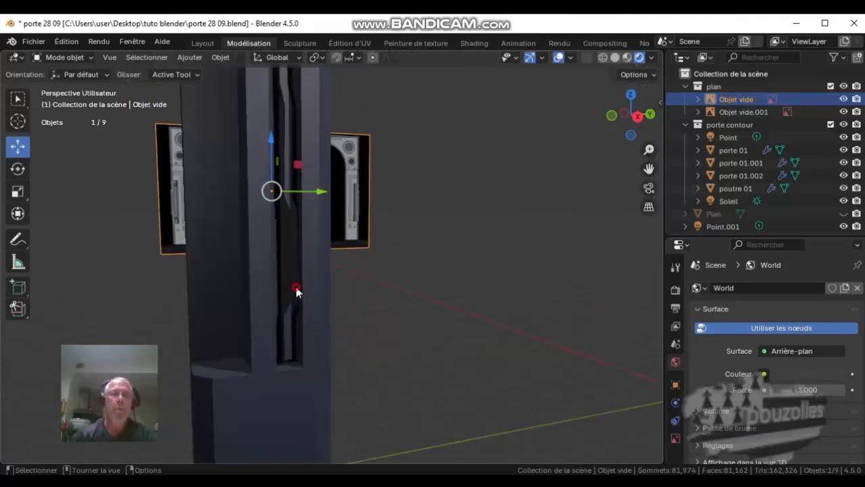
# - Select the zigzag strip porte 01.001 in the left pillar's groove and examine its lower end and the recess beside it
pyautogui.click(296, 290)
pyautogui.moveTo(350, 293); pyautogui.dragTo(337, 294, button='middle')
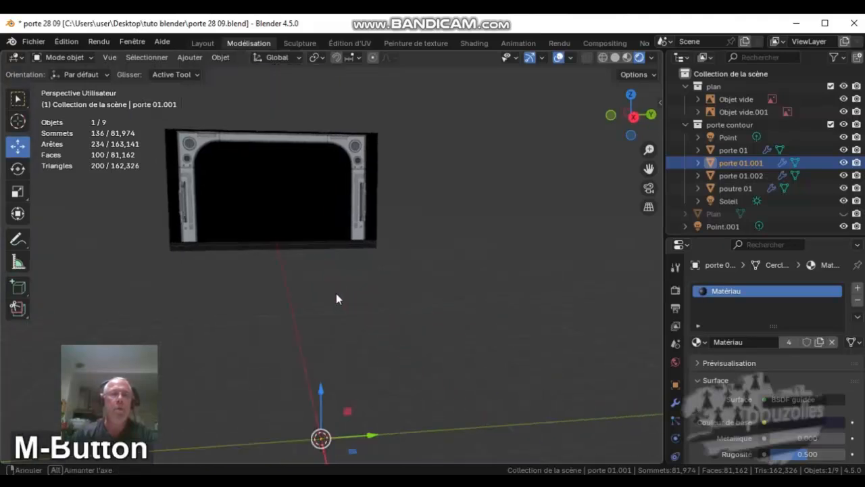
pyautogui.scroll(-5, 339, 294)
pyautogui.scroll(5, 234, 286)
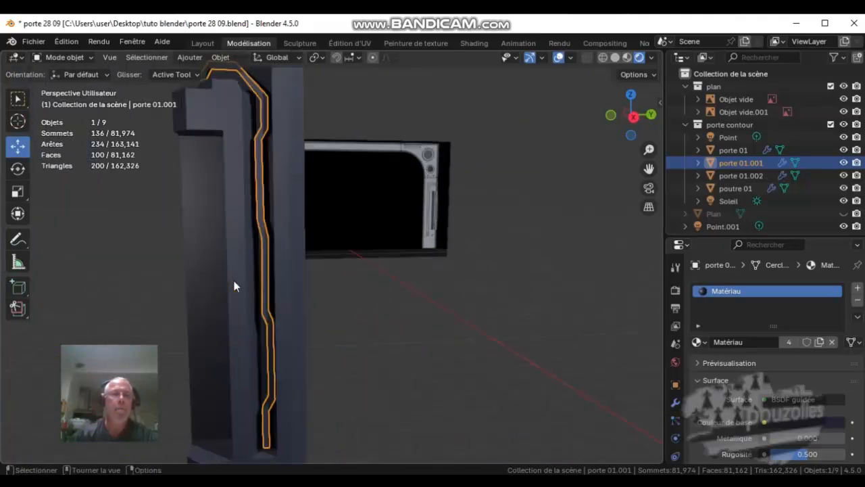
pyautogui.scroll(-5, 272, 317)
pyautogui.scroll(5, 272, 317)
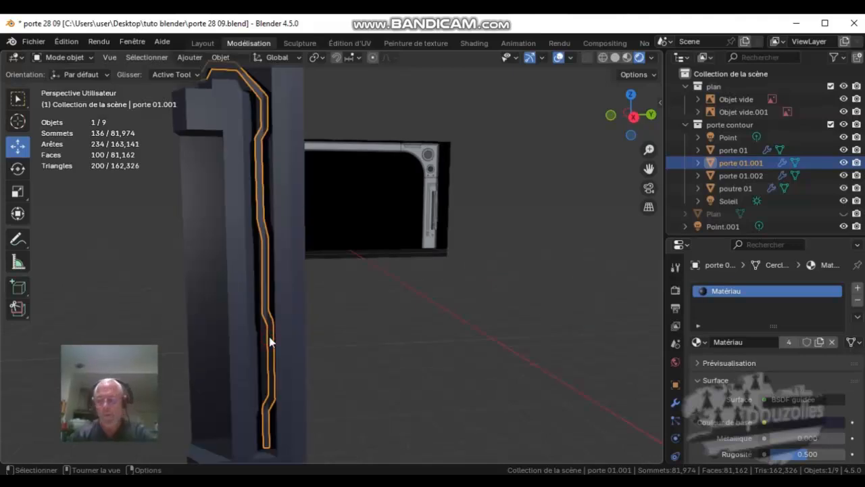
pyautogui.press('KP_Decimal')
pyautogui.scroll(4, 194, 289)
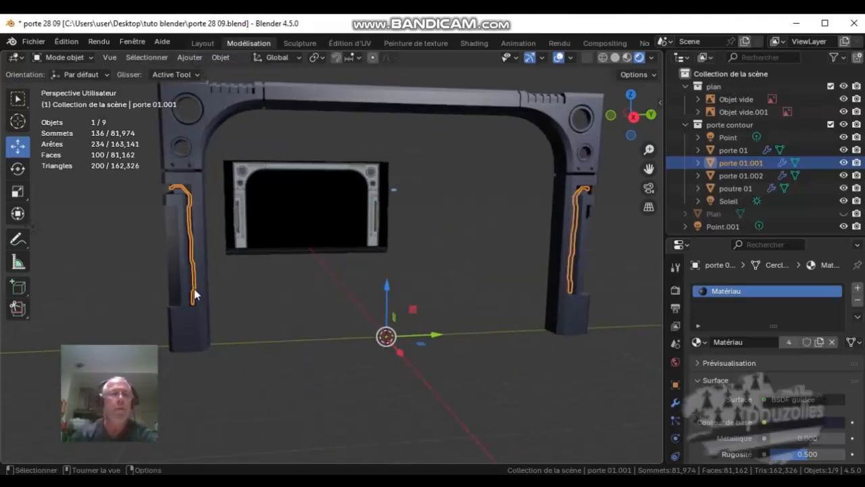
pyautogui.scroll(3, 194, 289)
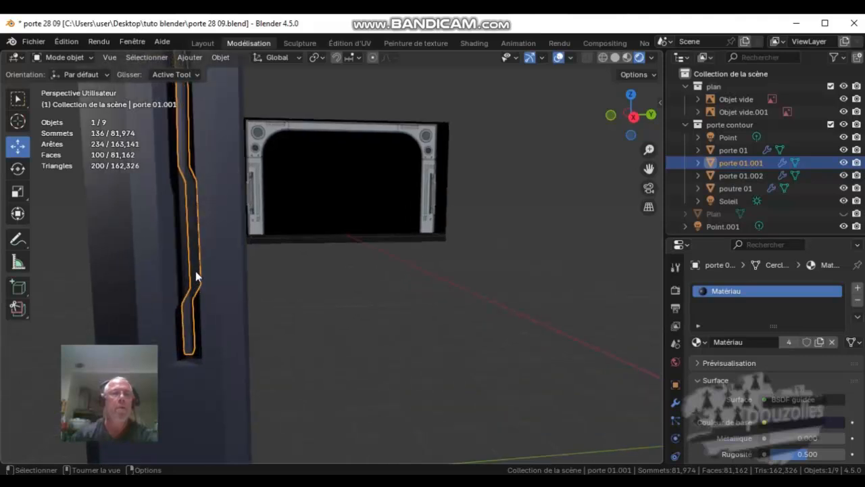
pyautogui.moveTo(280, 279); pyautogui.dragTo(298, 282, button='middle')
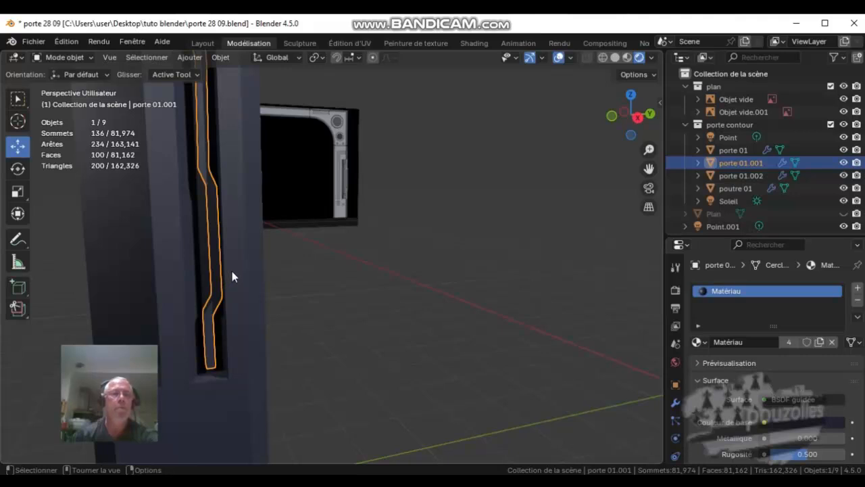
pyautogui.scroll(-1, 328, 299)
pyautogui.moveTo(328, 304); pyautogui.dragTo(279, 370, button='middle')
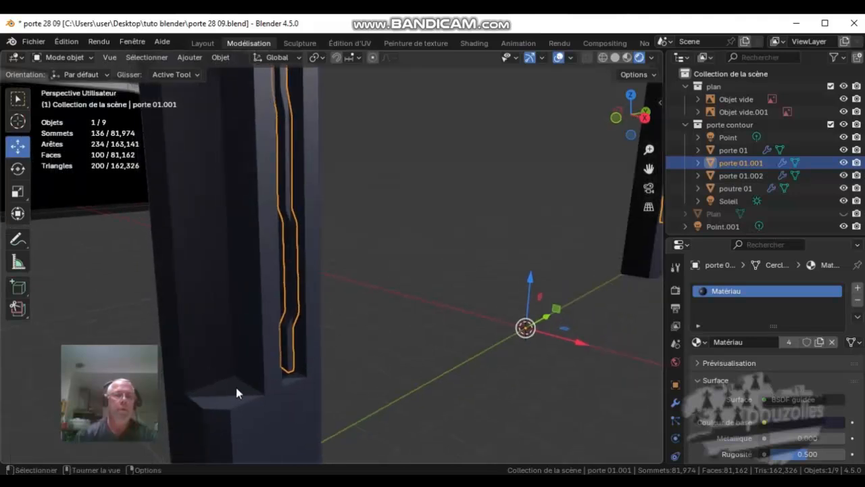
pyautogui.scroll(-3, 256, 377)
pyautogui.scroll(-5, 255, 377)
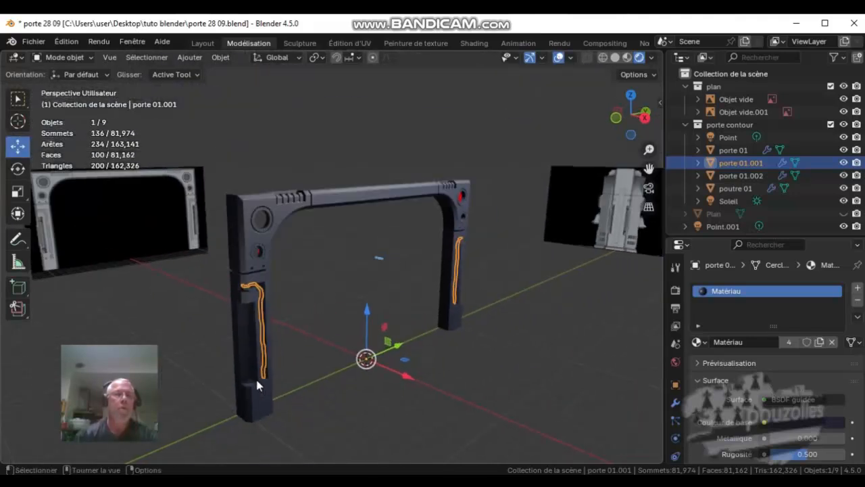
# - Select the gate's reference image again and examine the perforated pipe with its collars and elbows on the left pillar
pyautogui.scroll(5, 43, 237)
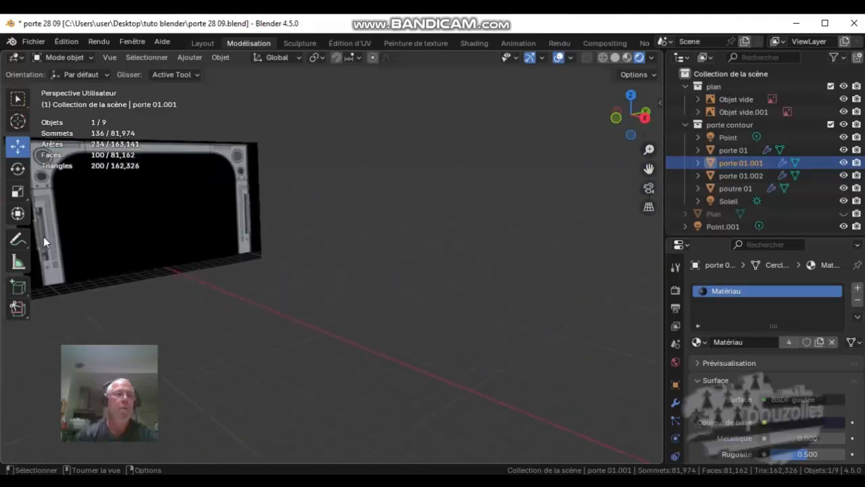
pyautogui.moveTo(44, 245)
pyautogui.mouseDown(button='middle')
pyautogui.moveTo(63, 241)
pyautogui.moveTo(37, 245)
pyautogui.moveTo(53, 246)
pyautogui.mouseUp(button='middle')
pyautogui.scroll(3, 141, 227)
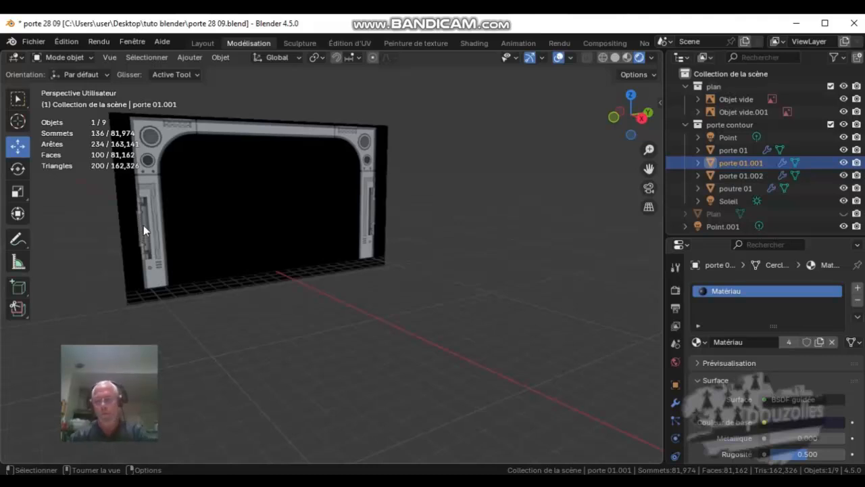
pyautogui.press('KP_Decimal')
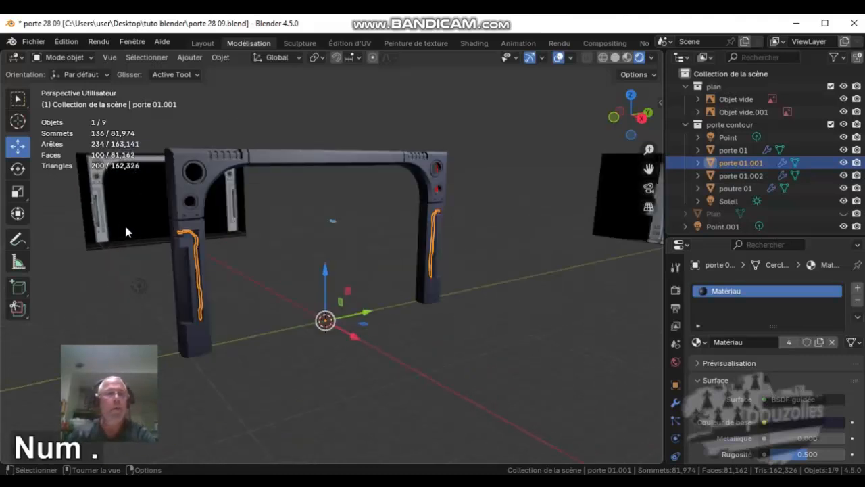
pyautogui.click(94, 203)
pyautogui.press('KP_Decimal')
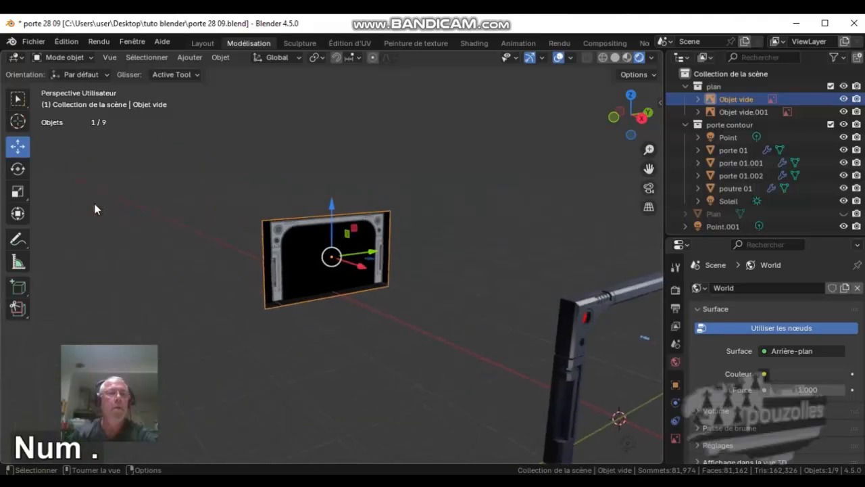
pyautogui.scroll(5, 281, 272)
pyautogui.scroll(5, 279, 269)
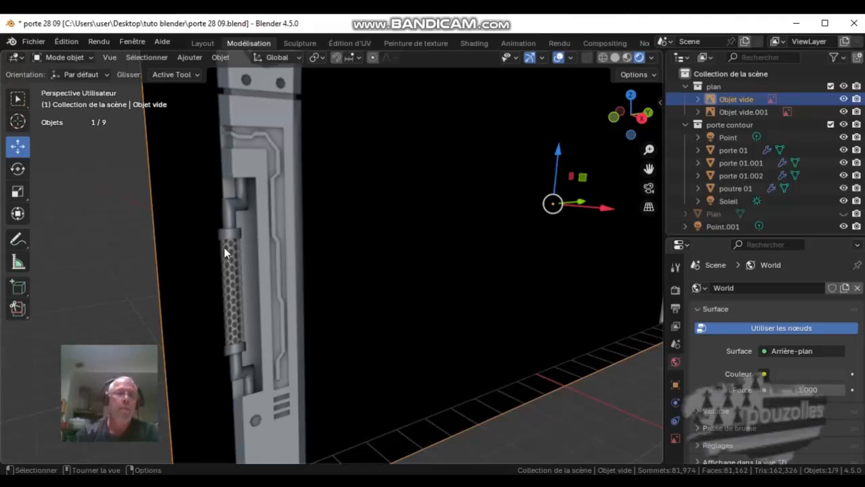
pyautogui.scroll(5, 224, 247)
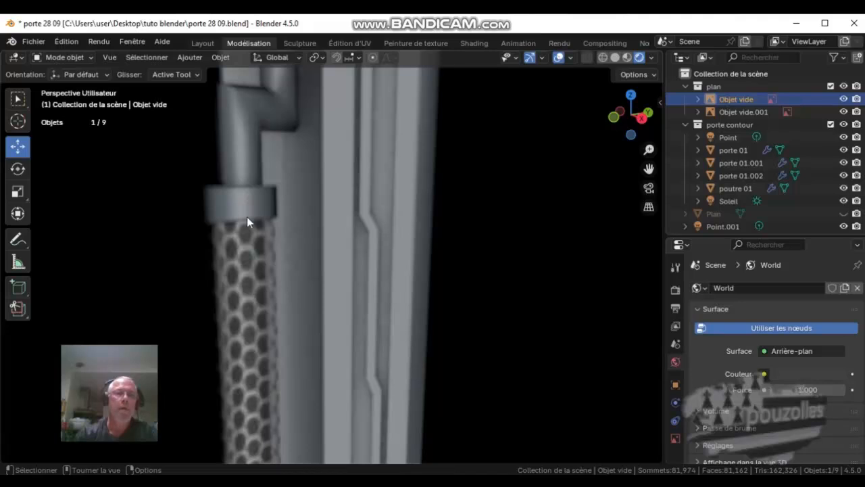
pyautogui.scroll(-2, 247, 216)
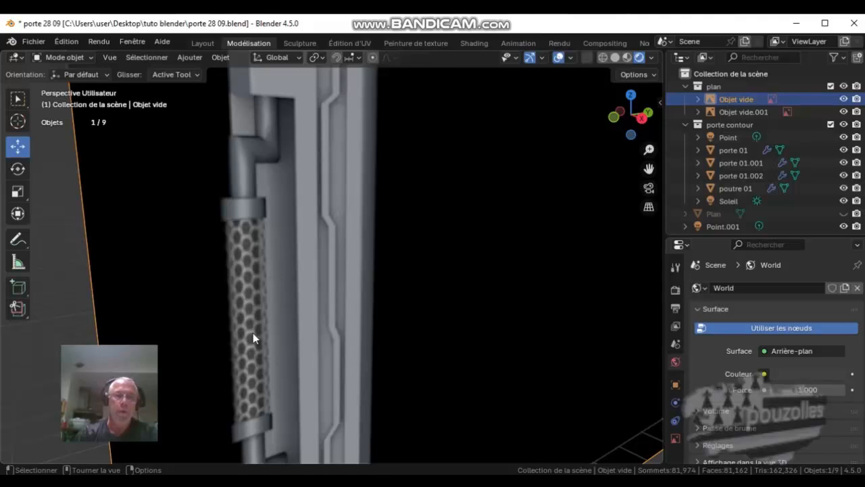
pyautogui.scroll(-2, 253, 332)
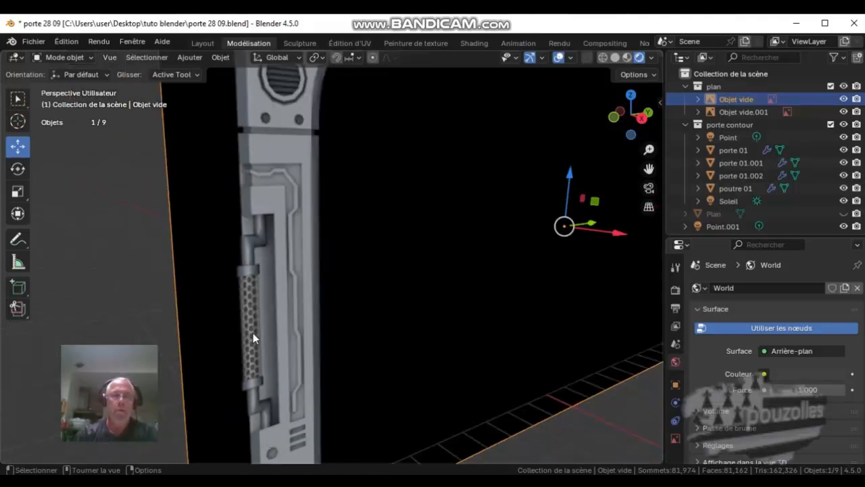
pyautogui.scroll(-2, 253, 333)
pyautogui.scroll(-2, 201, 249)
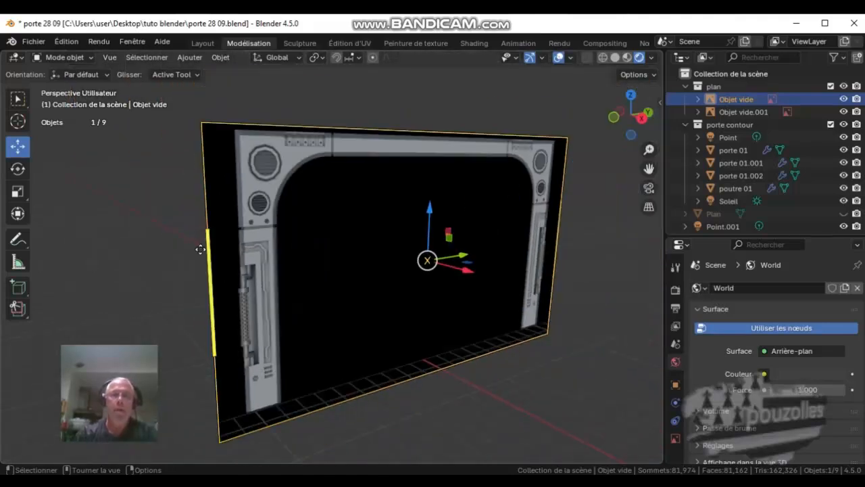
# - Deselect everything and examine the recess in the modelled gate's left pillar where the pipe belongs
pyautogui.scroll(-6, 442, 300)
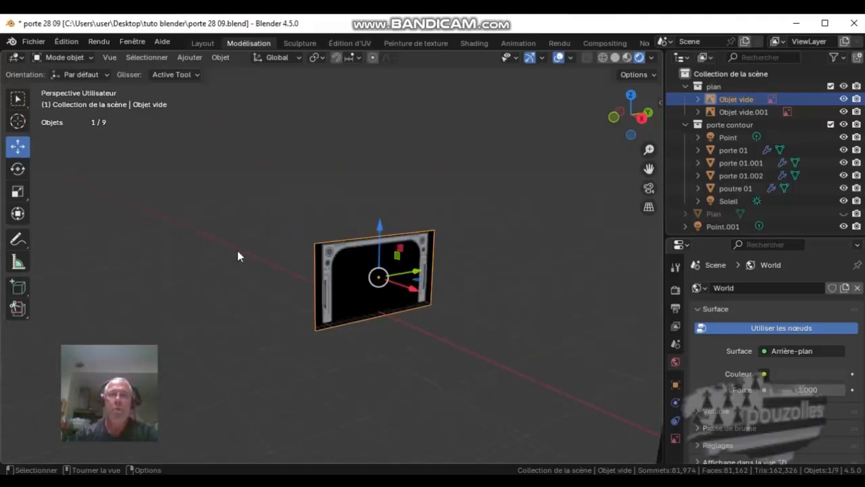
pyautogui.scroll(-3, 238, 256)
pyautogui.scroll(10, 391, 318)
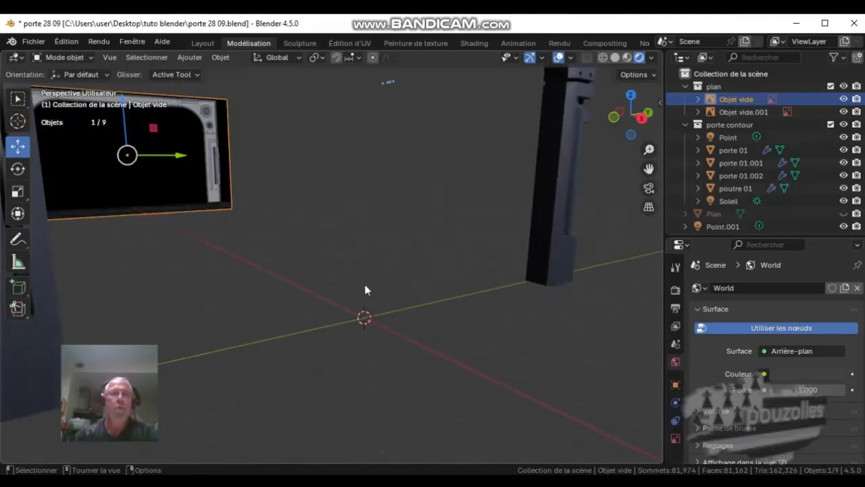
pyautogui.scroll(-4, 367, 291)
pyautogui.scroll(4, 270, 228)
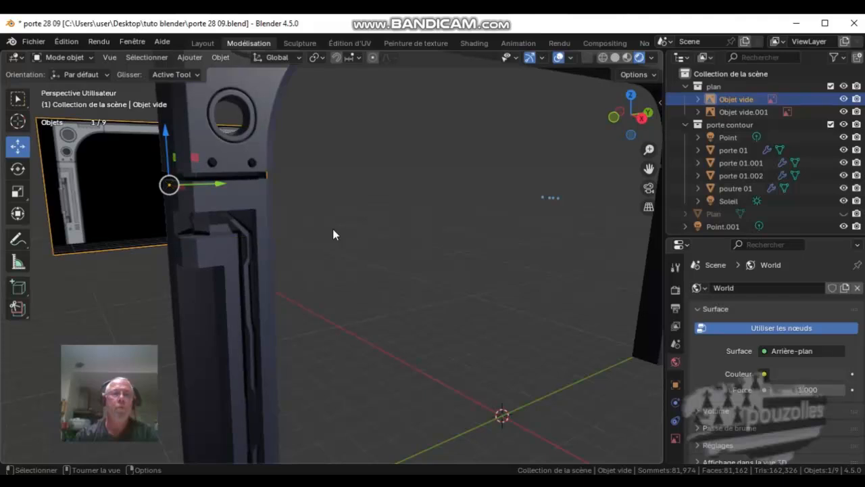
pyautogui.hotkey('alt', 'a')
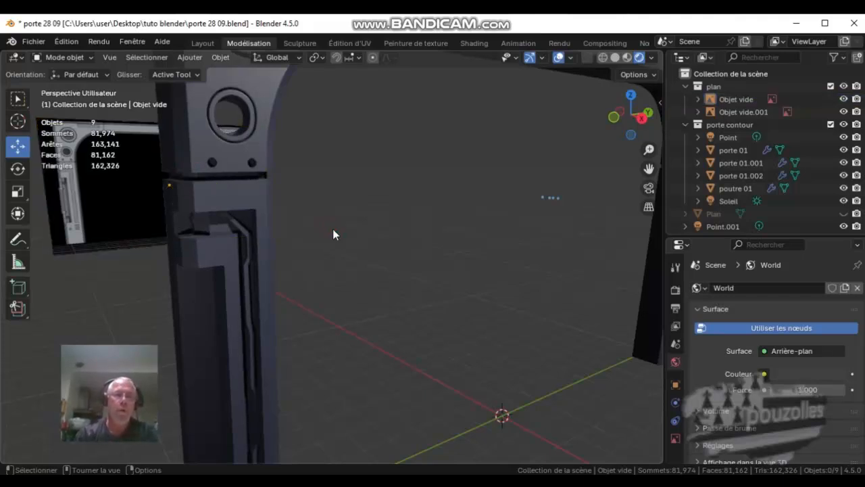
pyautogui.scroll(-4, 331, 225)
pyautogui.scroll(4, 317, 254)
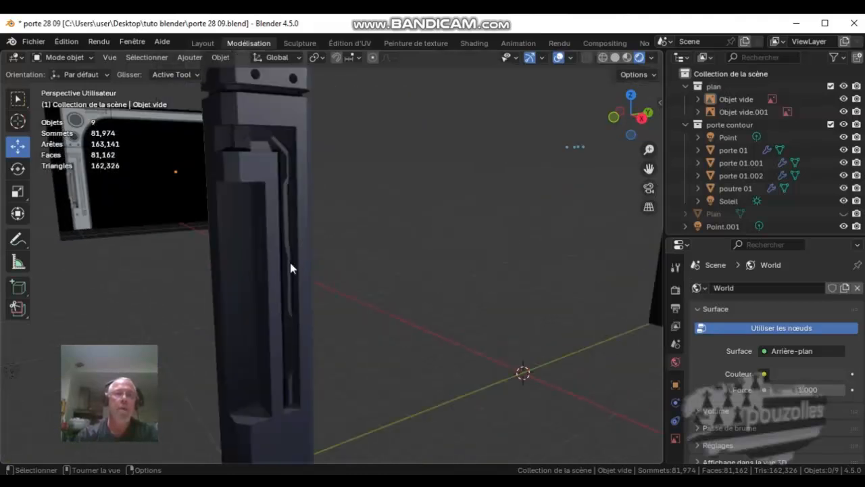
pyautogui.scroll(-3, 290, 268)
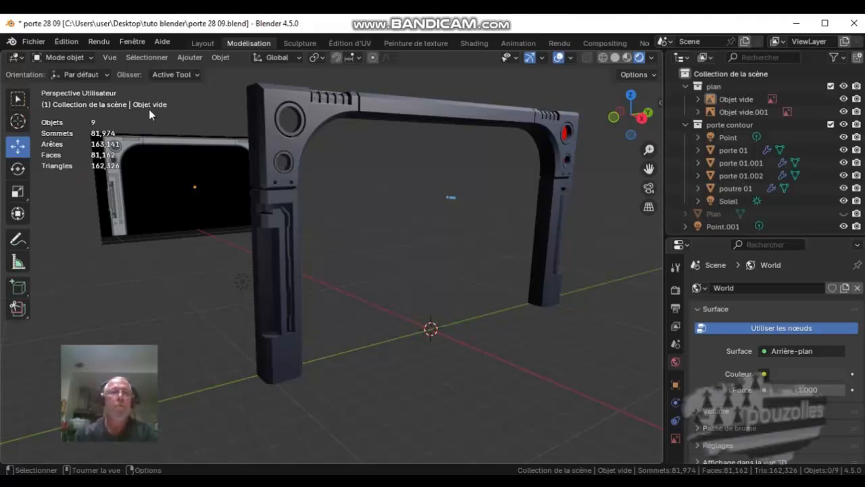
# - Look through the add-on tools available in Object Mode, including 3D Print, Auto Mirror, Archimesh and Booltron
pyautogui.moveTo(662, 99); pyautogui.dragTo(535, 98)
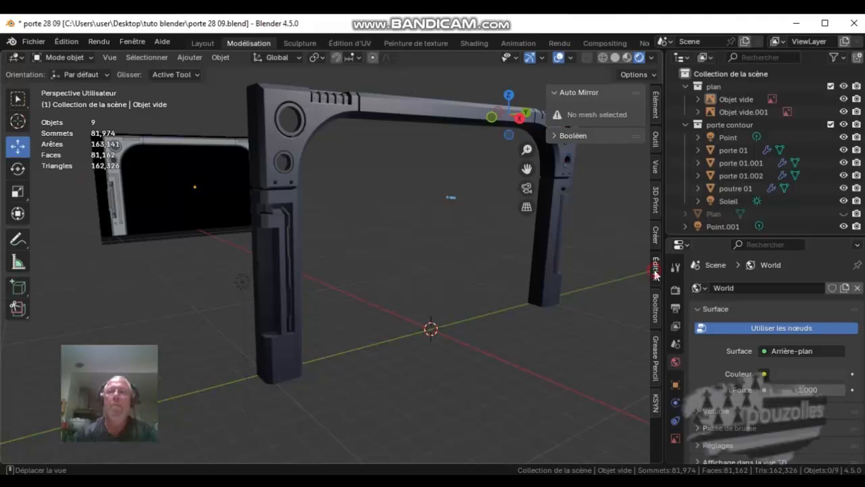
pyautogui.moveTo(547, 102)
pyautogui.mouseDown()
pyautogui.moveTo(582, 100)
pyautogui.moveTo(562, 100)
pyautogui.mouseUp()
pyautogui.click(657, 141)
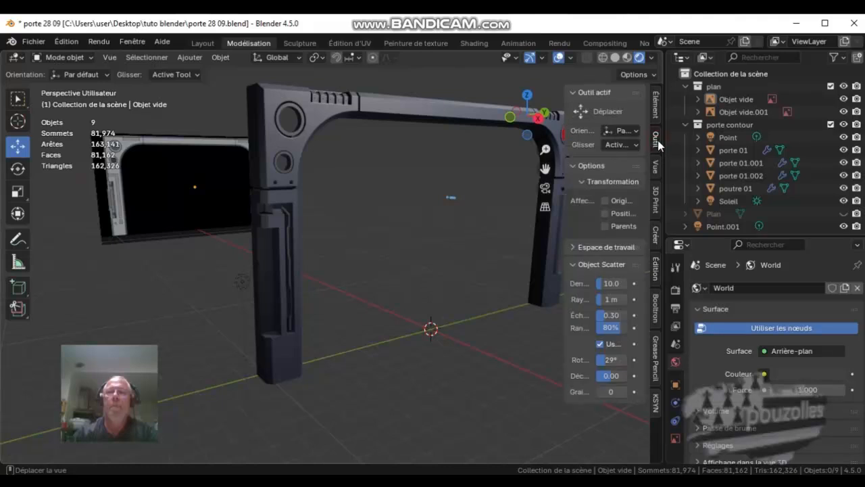
pyautogui.click(658, 169)
pyautogui.click(658, 203)
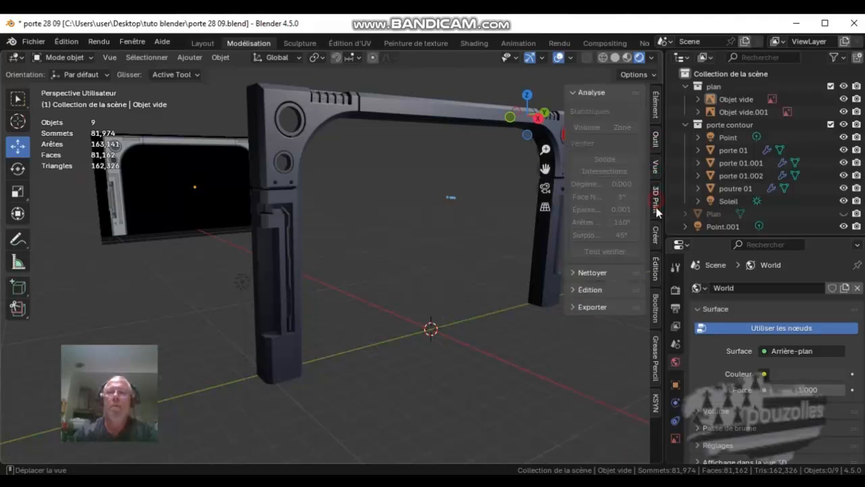
pyautogui.click(657, 268)
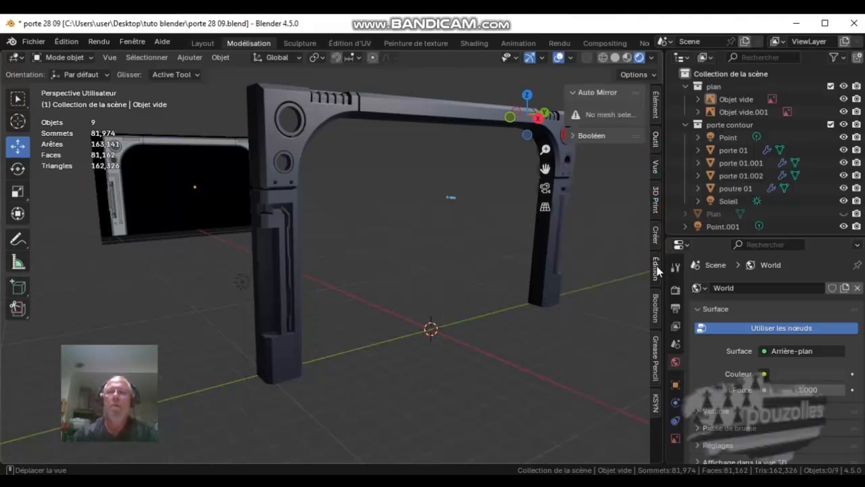
pyautogui.click(658, 234)
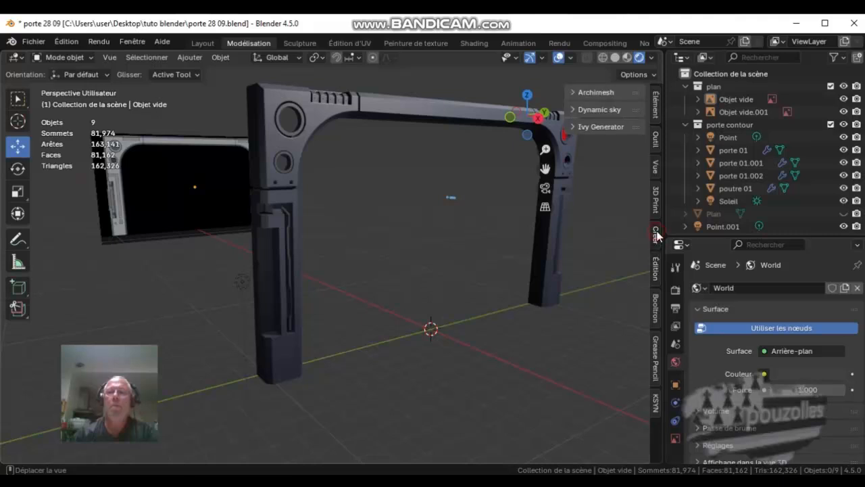
pyautogui.click(655, 309)
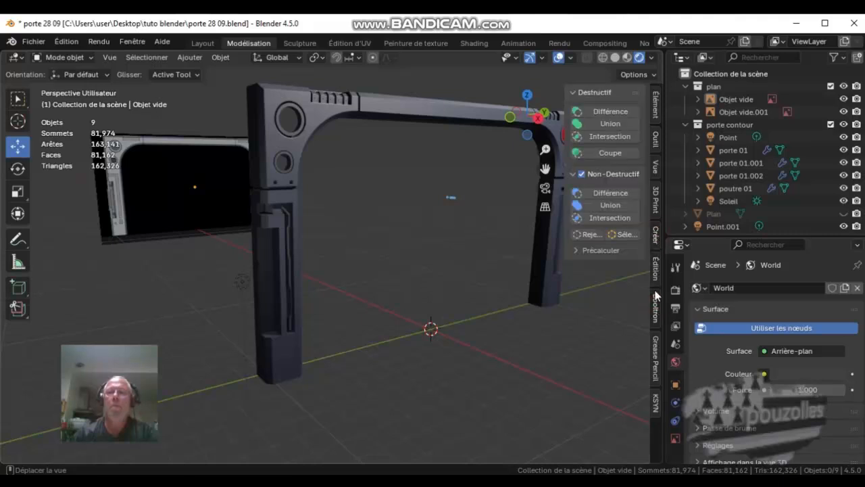
# - Examine the object-creation add-ons Archimesh, Dynamic sky and Ivy Generator
pyautogui.click(658, 208)
pyautogui.click(657, 237)
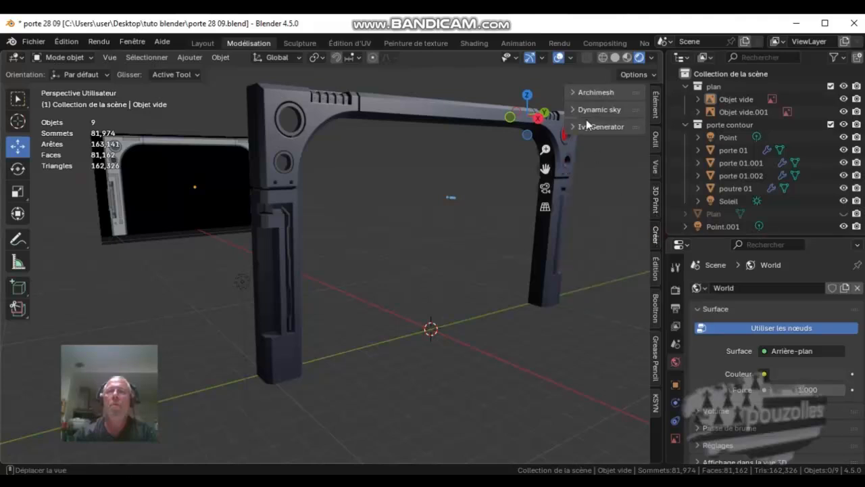
pyautogui.click(573, 92)
pyautogui.click(572, 92)
pyautogui.click(574, 109)
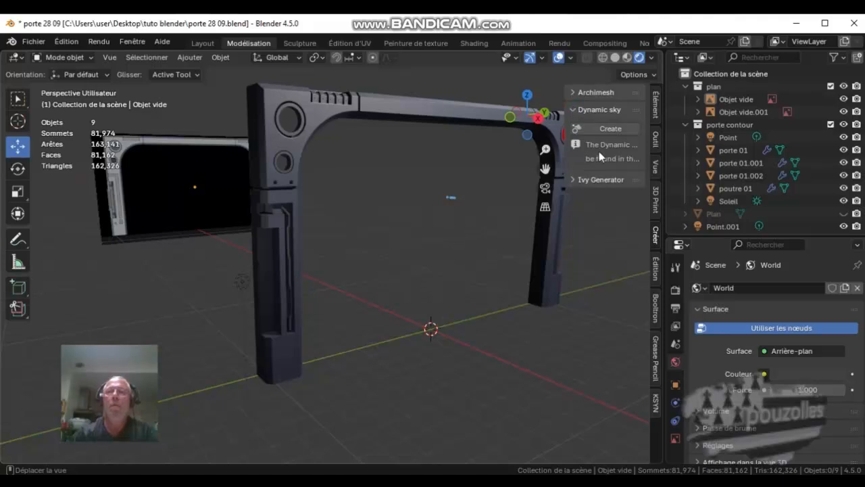
pyautogui.click(574, 109)
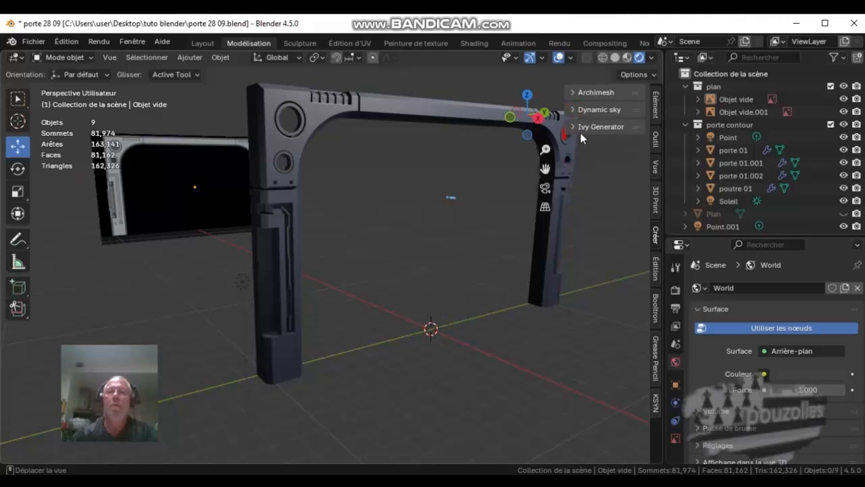
pyautogui.click(574, 126)
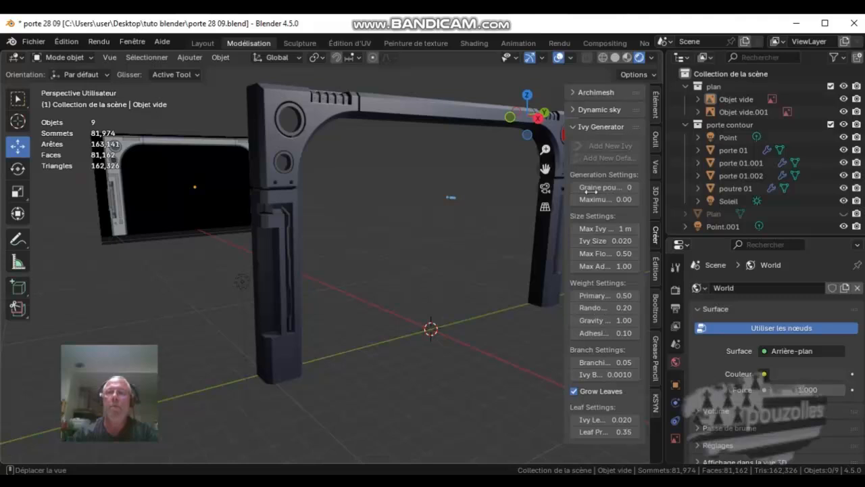
pyautogui.click(574, 111)
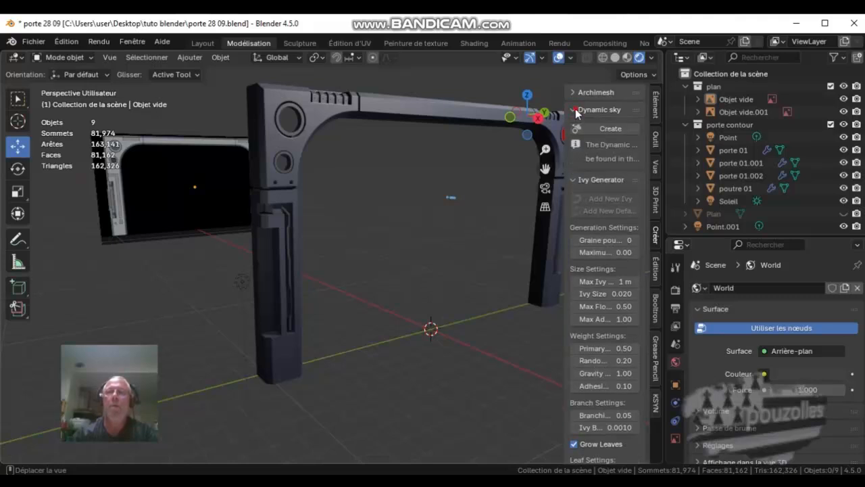
pyautogui.click(575, 112)
pyautogui.click(576, 125)
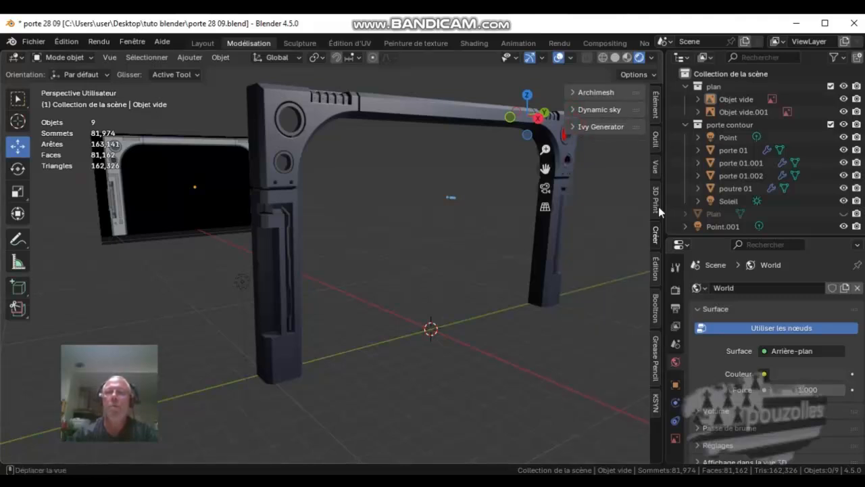
# - Examine the Auto Mirror and Boolean editing tools, and display the Booltron operations
pyautogui.click(655, 269)
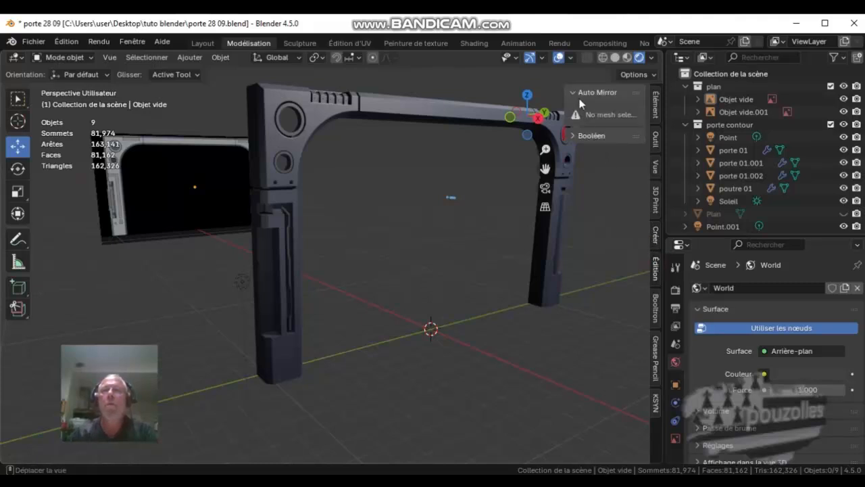
pyautogui.click(574, 135)
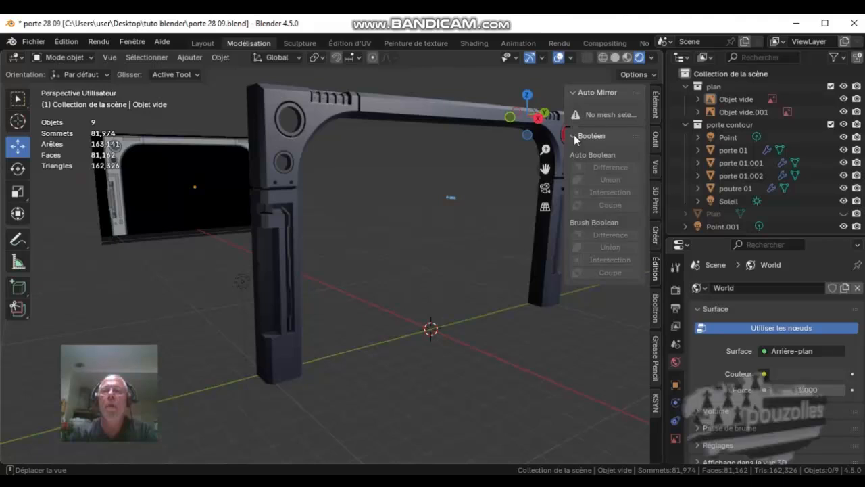
pyautogui.click(574, 135)
pyautogui.click(573, 92)
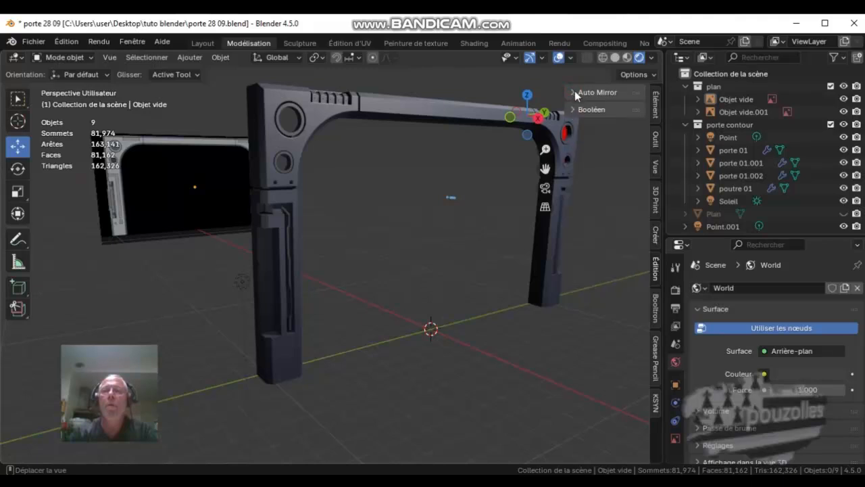
pyautogui.click(656, 308)
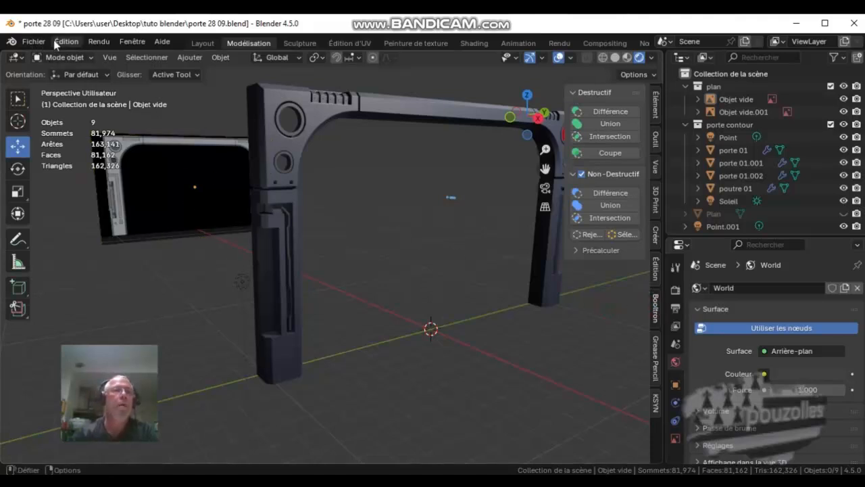
# - Enter Edit Mode on the lower pillar porte 01.002 and display the LoopTools commands
pyautogui.click(68, 58)
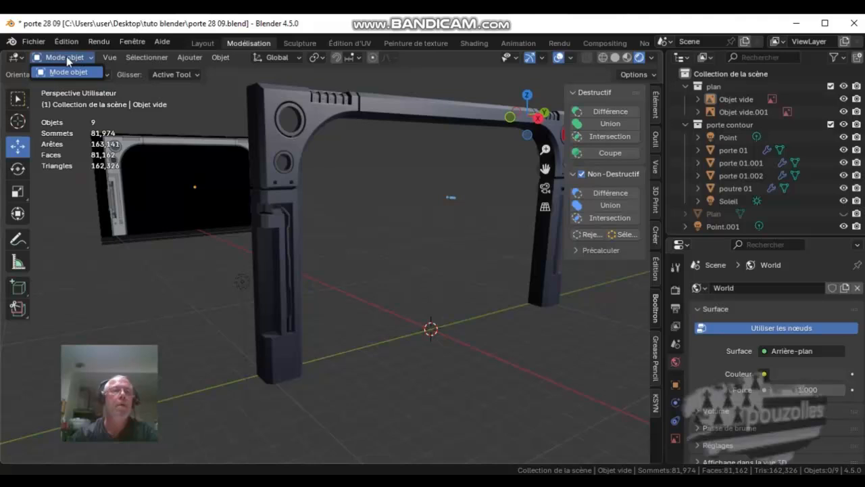
pyautogui.click(257, 225)
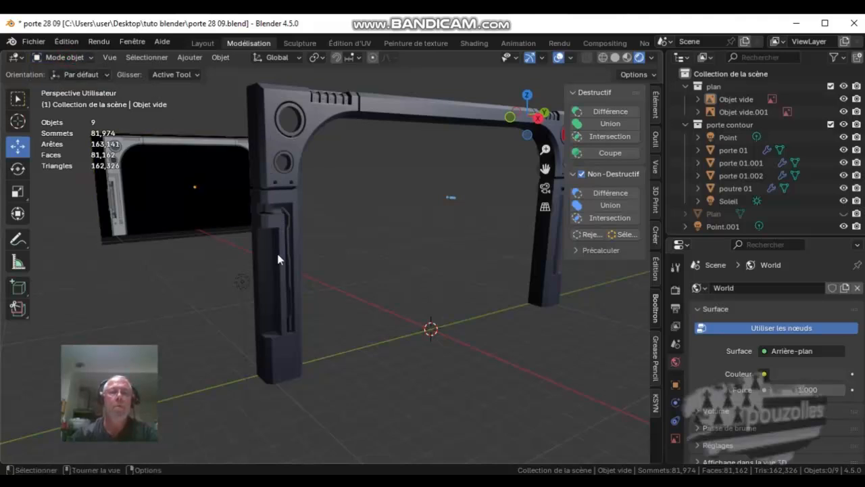
pyautogui.click(277, 251)
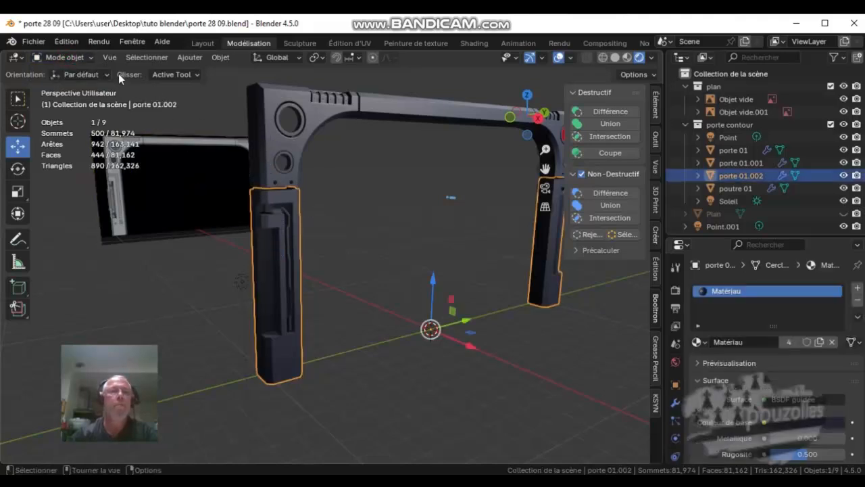
pyautogui.click(64, 57)
pyautogui.click(71, 87)
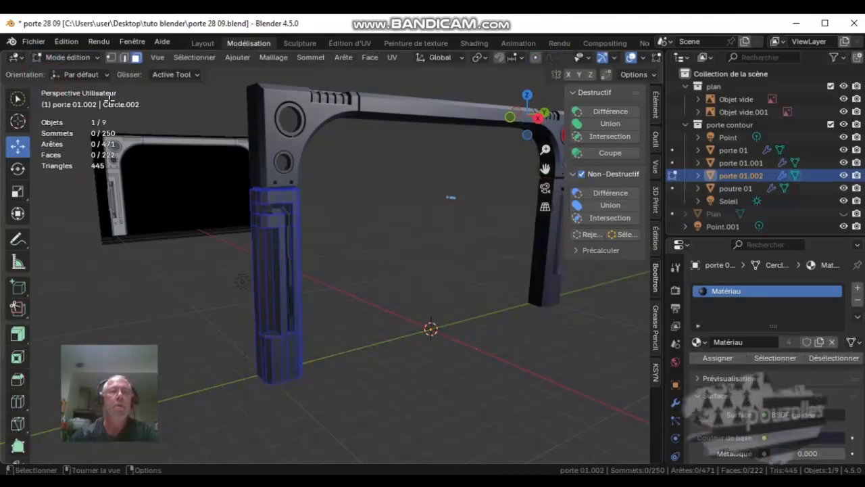
pyautogui.click(655, 238)
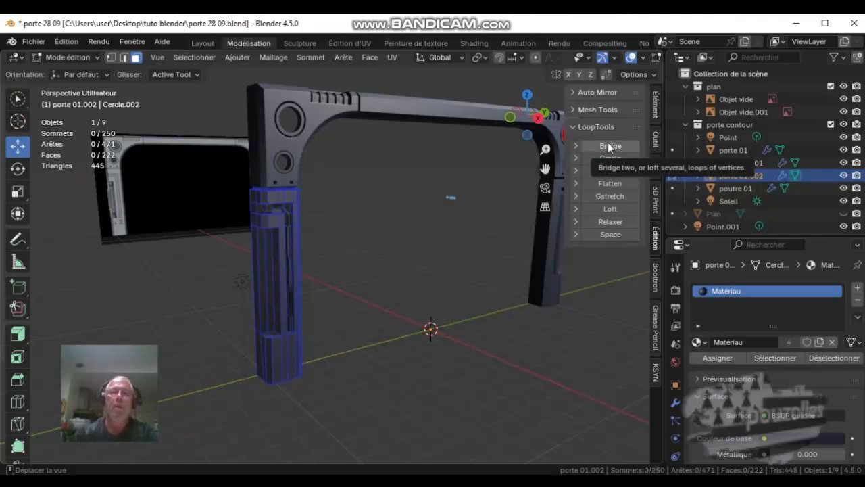
# - Examine the lower pillar's mesh beside the LoopTools commands, and hide the add-on tools
pyautogui.scroll(6, 267, 332)
pyautogui.scroll(4, 268, 333)
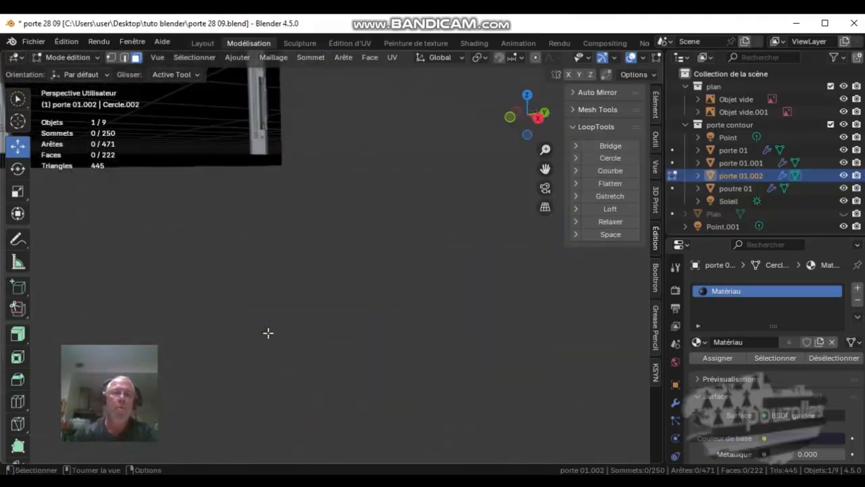
pyautogui.scroll(-4, 304, 308)
pyautogui.scroll(4, 304, 308)
pyautogui.scroll(-4, 304, 307)
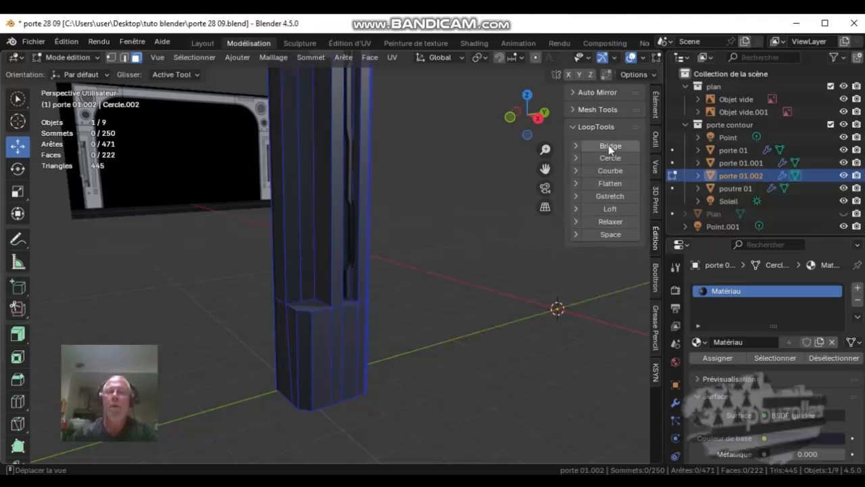
pyautogui.click(570, 126)
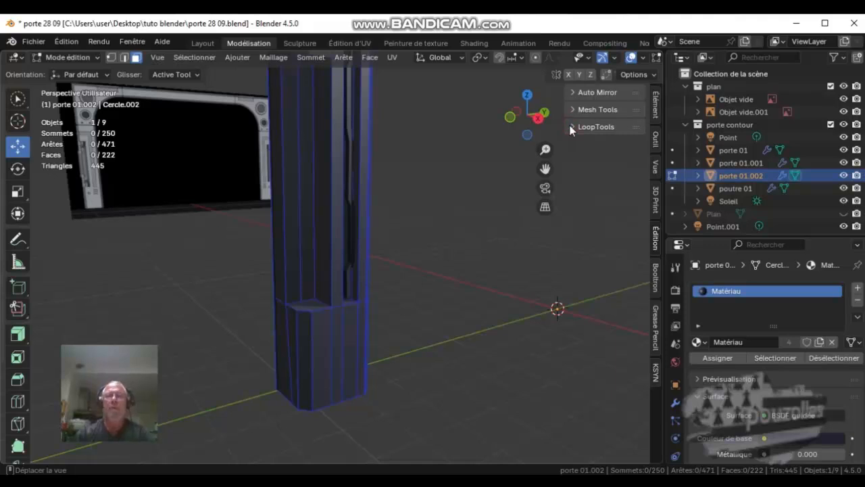
pyautogui.moveTo(565, 106); pyautogui.dragTo(666, 106)
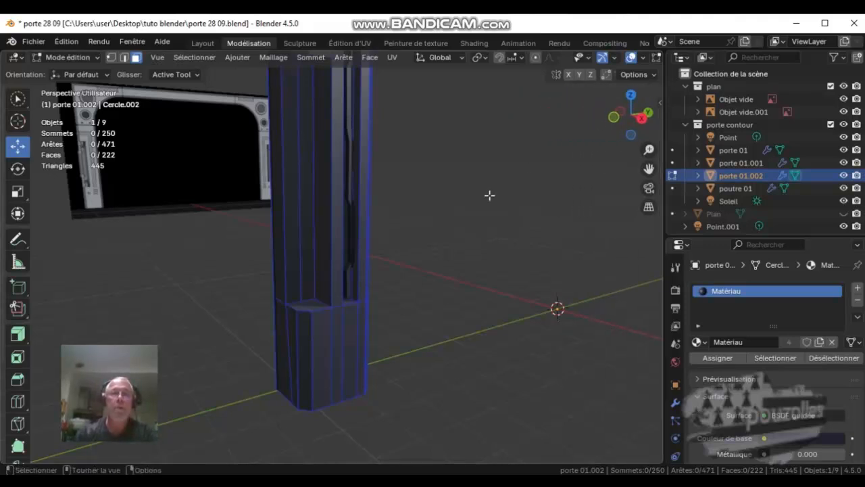
# - Return to Object Mode and deselect the lower pillar porte 01.002
pyautogui.scroll(-4, 371, 387)
pyautogui.scroll(5, 433, 268)
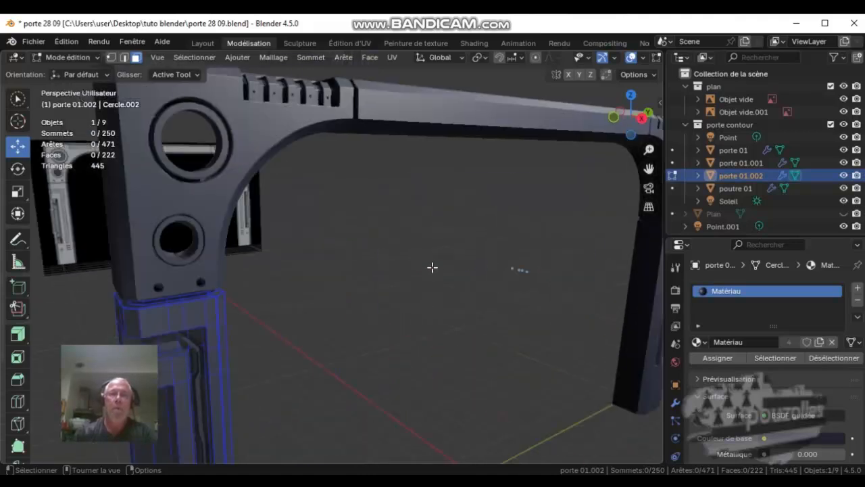
pyautogui.scroll(-4, 357, 235)
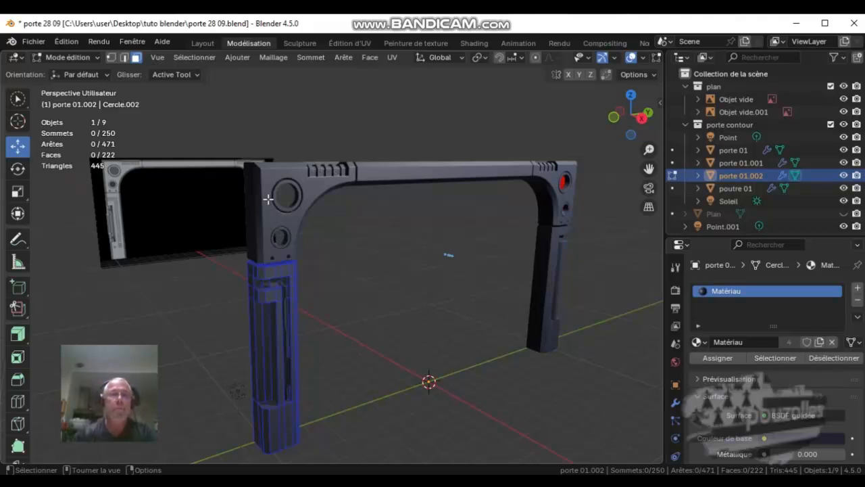
pyautogui.click(64, 56)
pyautogui.click(73, 71)
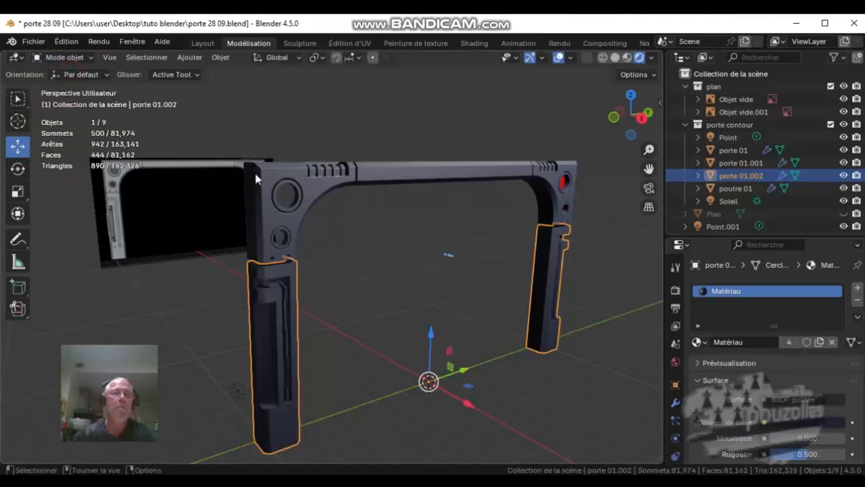
pyautogui.click(368, 265)
pyautogui.scroll(3, 387, 252)
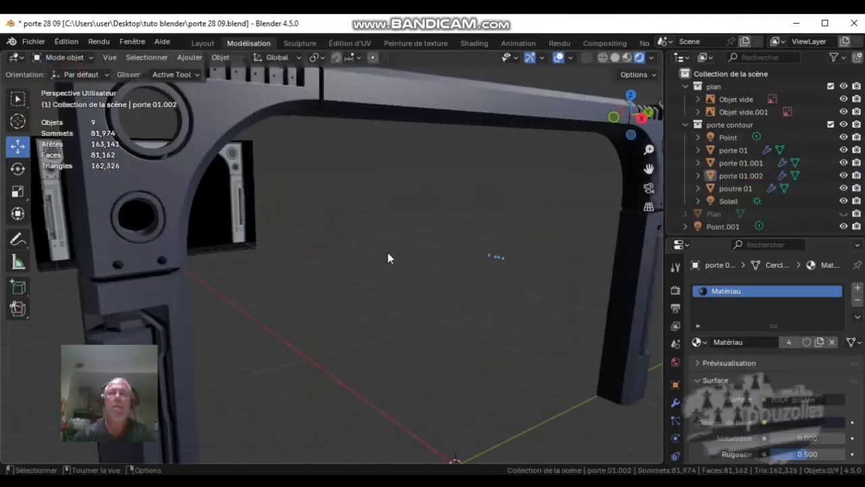
pyautogui.scroll(-4, 388, 253)
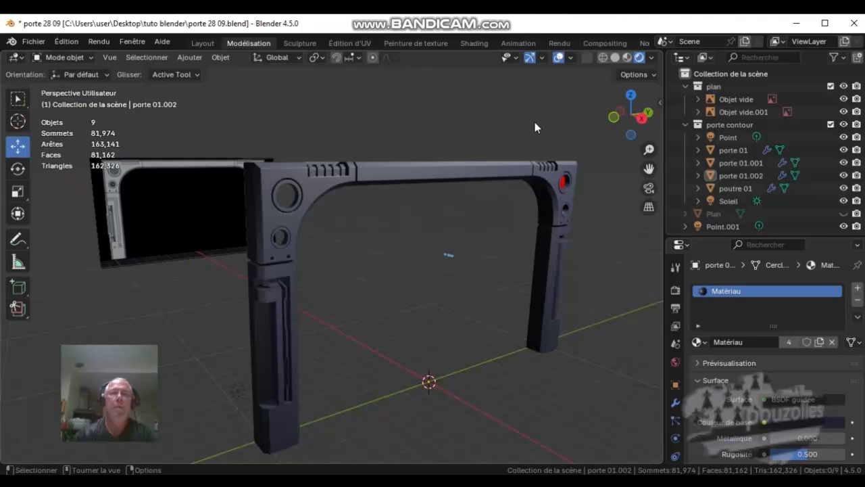
# - Compare the gate in Material Preview and Solid shading, and display it in Wireframe to examine its upper corner
pyautogui.click(628, 57)
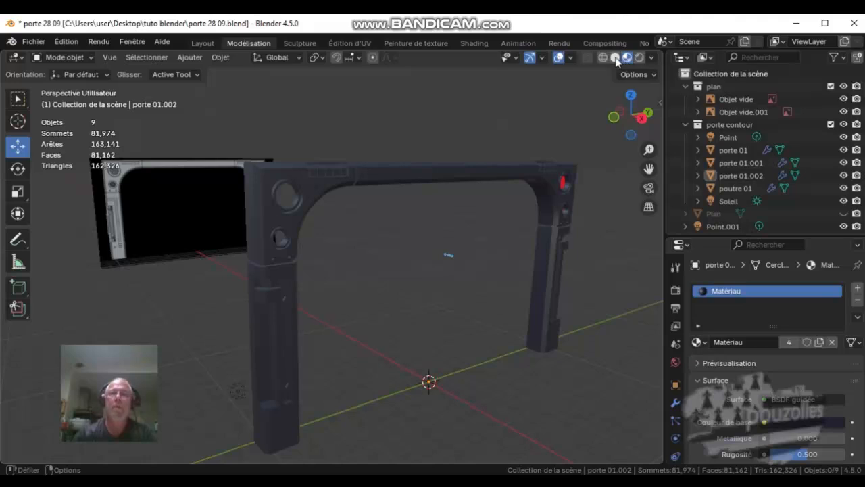
pyautogui.click(615, 57)
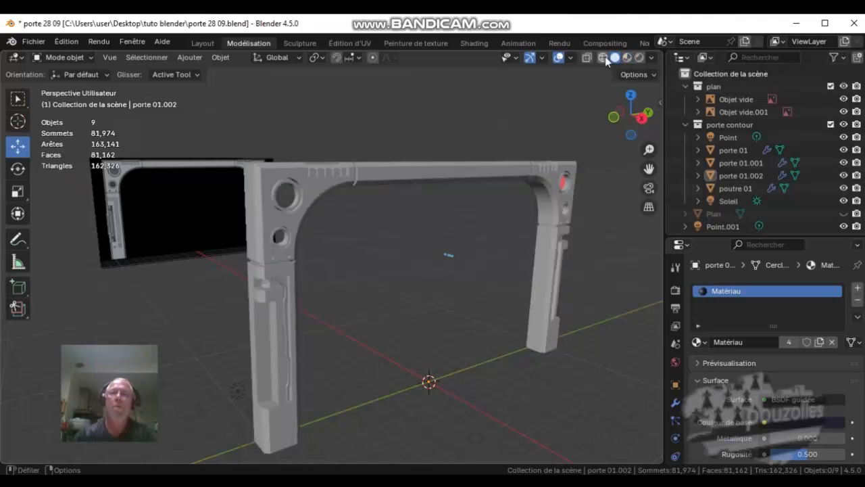
pyautogui.click(603, 57)
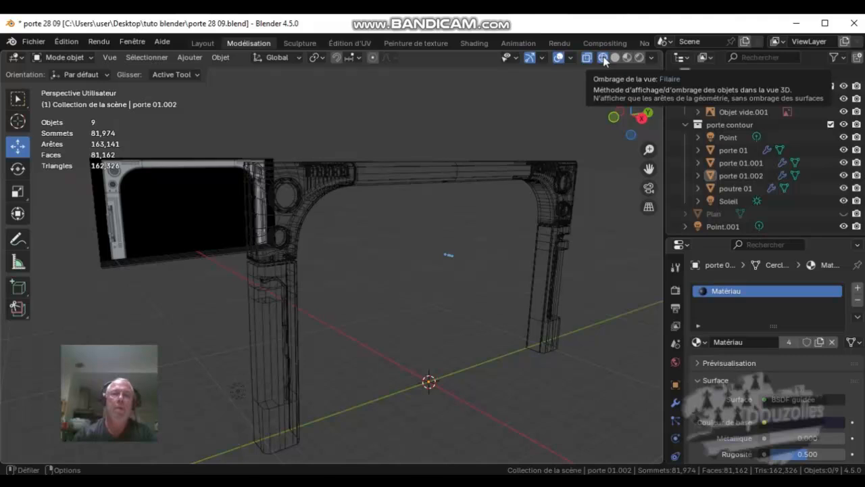
pyautogui.click(615, 57)
pyautogui.scroll(5, 306, 198)
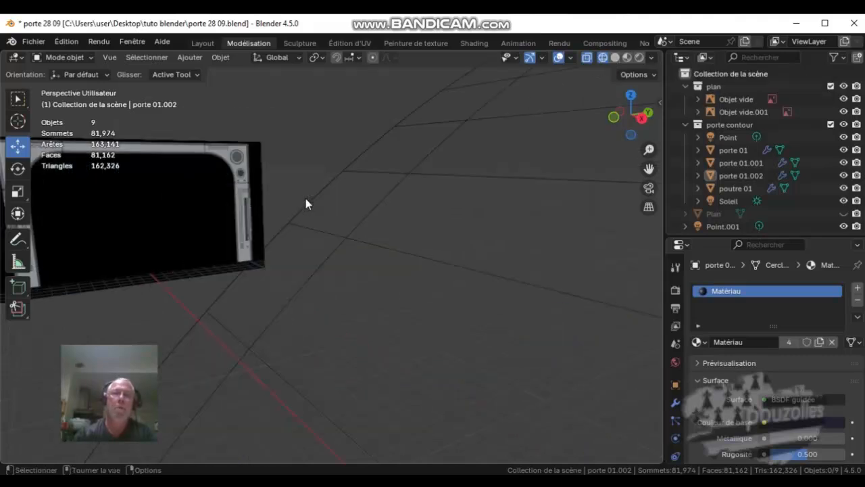
pyautogui.scroll(-3, 306, 198)
pyautogui.scroll(3, 280, 219)
pyautogui.scroll(-3, 280, 222)
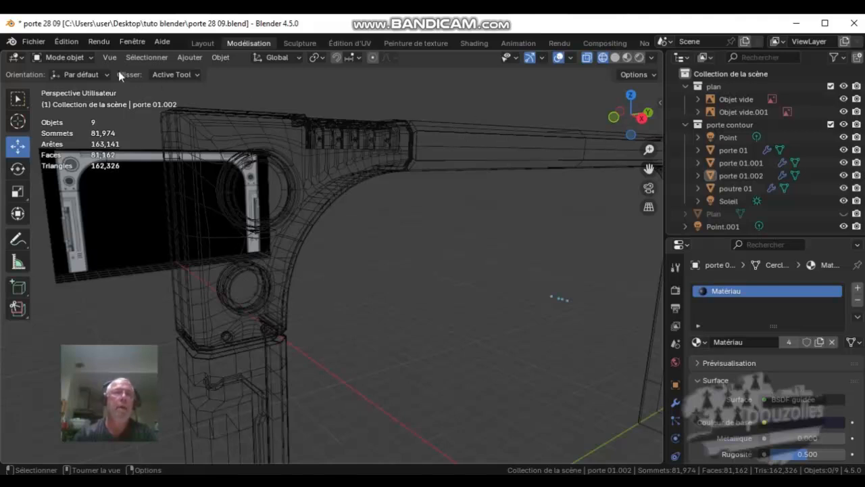
# - Enter Edit Mode on the lower pillar porte 01.002 and examine its wireframe mesh from top to base, including the narrow bent part along its side
pyautogui.click(74, 58)
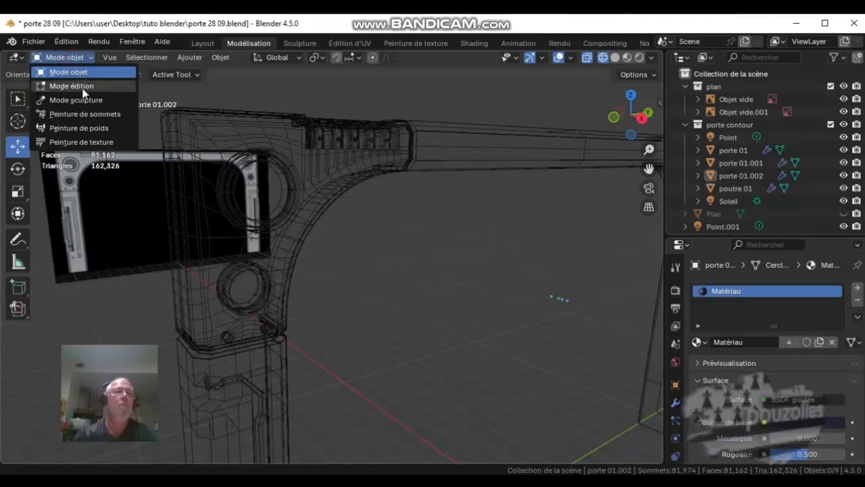
pyautogui.click(83, 88)
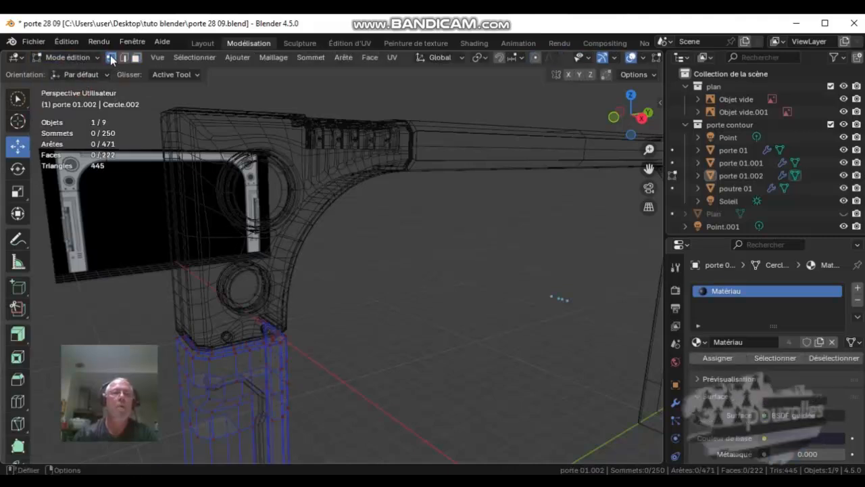
pyautogui.scroll(-5, 266, 236)
pyautogui.scroll(8, 260, 296)
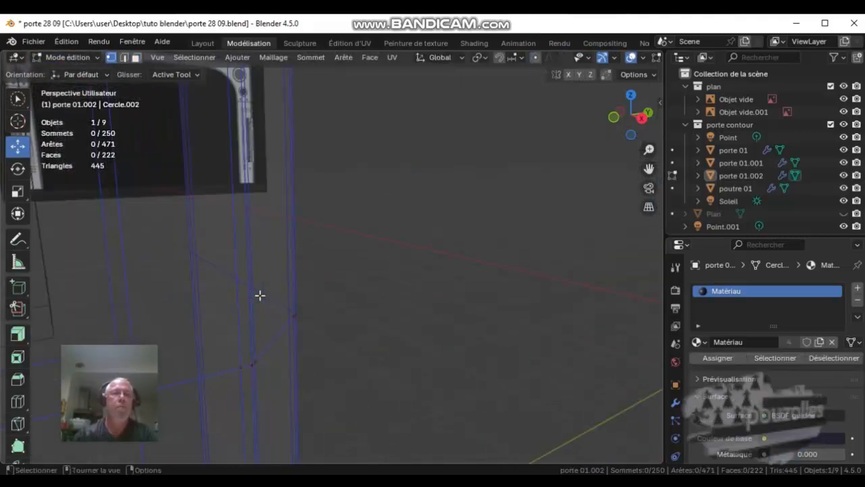
pyautogui.scroll(-4, 260, 296)
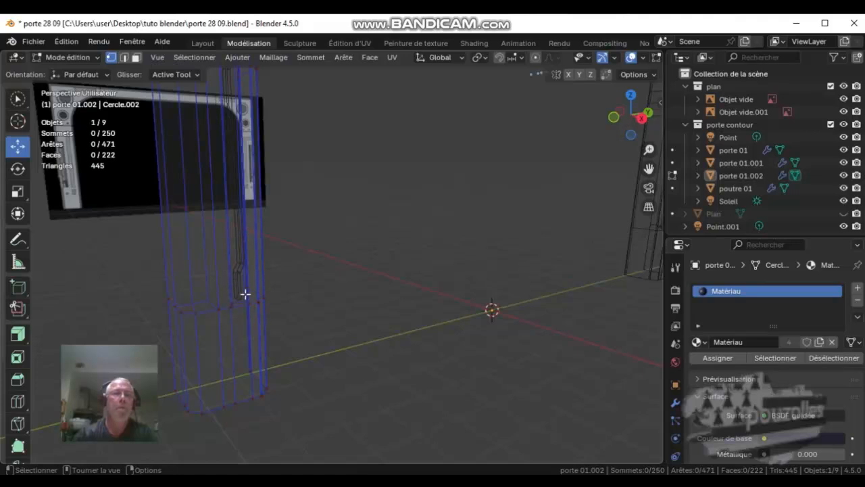
pyautogui.scroll(4, 231, 261)
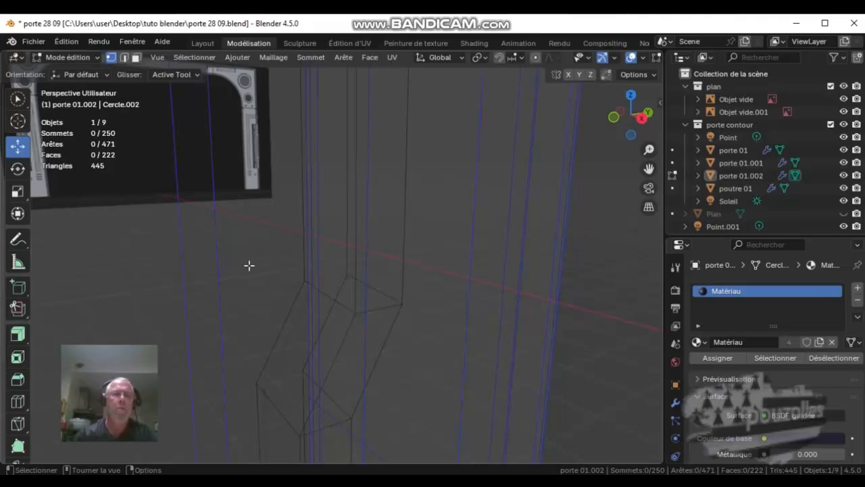
pyautogui.scroll(-4, 249, 266)
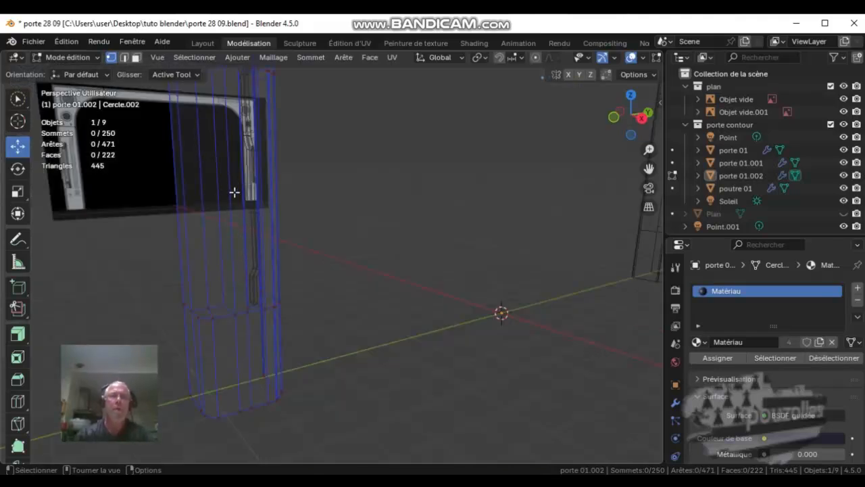
pyautogui.scroll(-3, 218, 300)
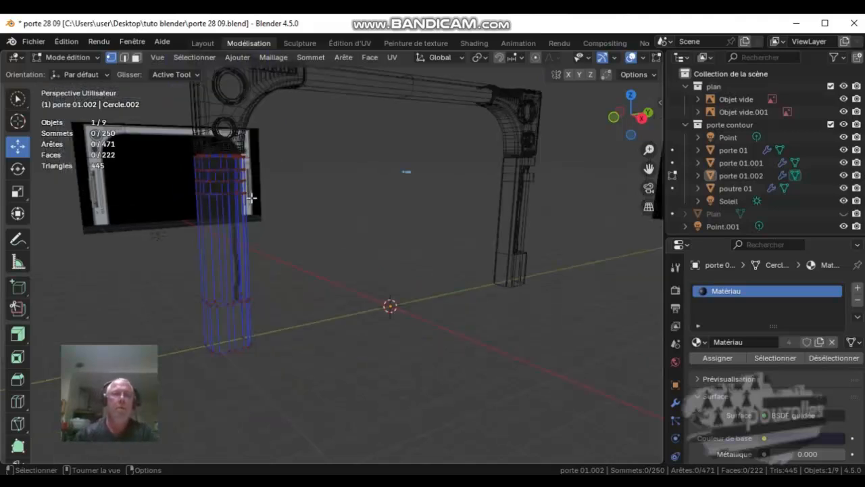
pyautogui.scroll(-2, 250, 197)
pyautogui.scroll(3, 319, 108)
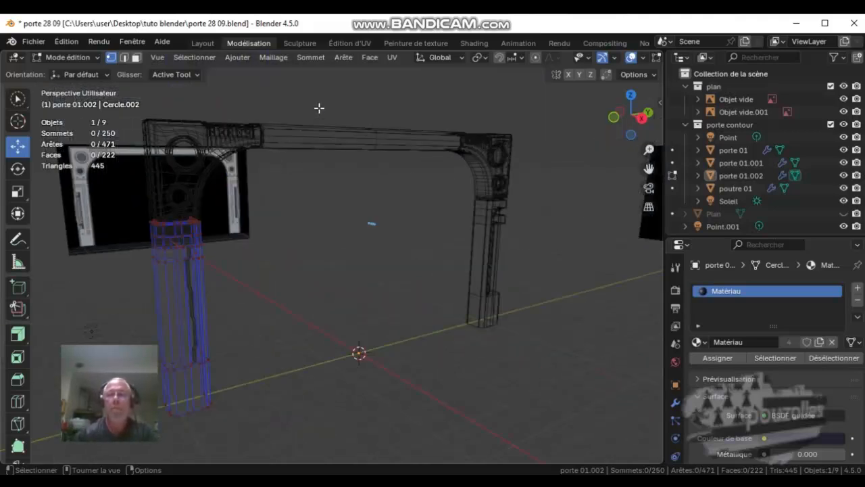